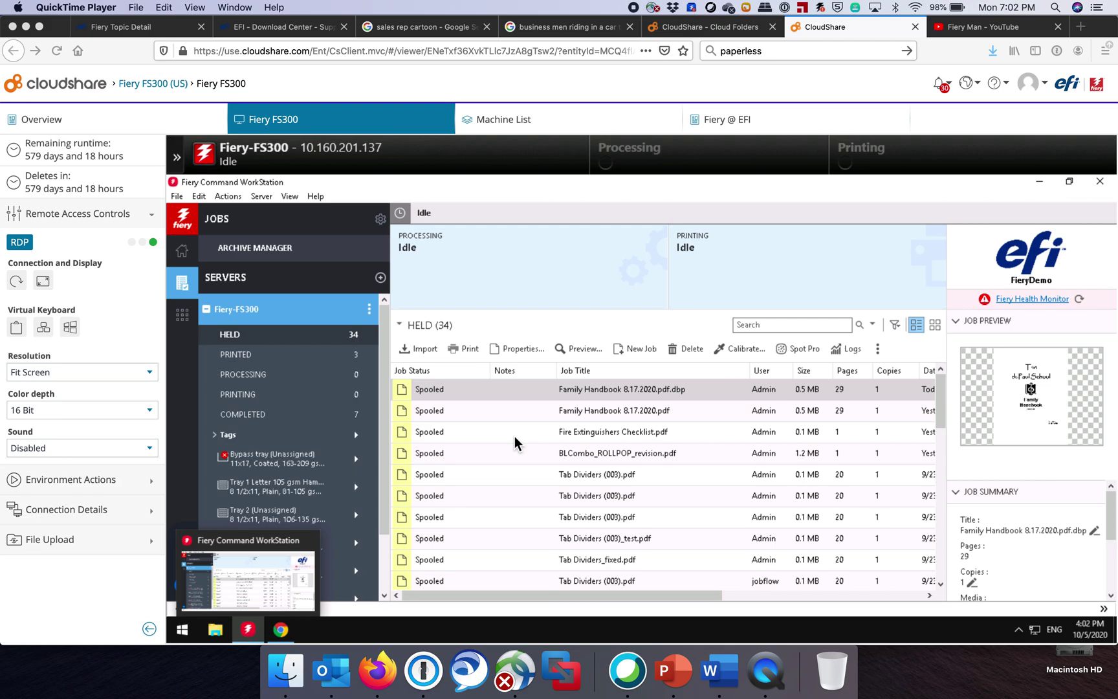
- Open Family Handbook 8.17.2020.pdf from the Held queue in Impose
{"action": "left_click", "coordinate": [539, 412]}
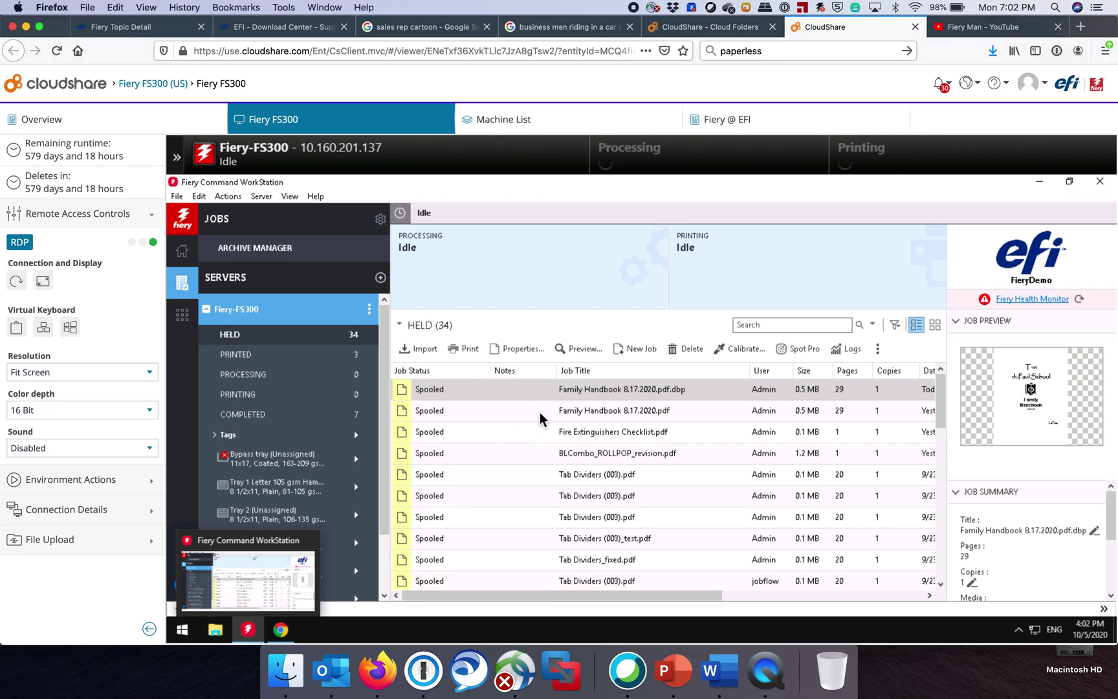
{"action": "left_click", "coordinate": [539, 412]}
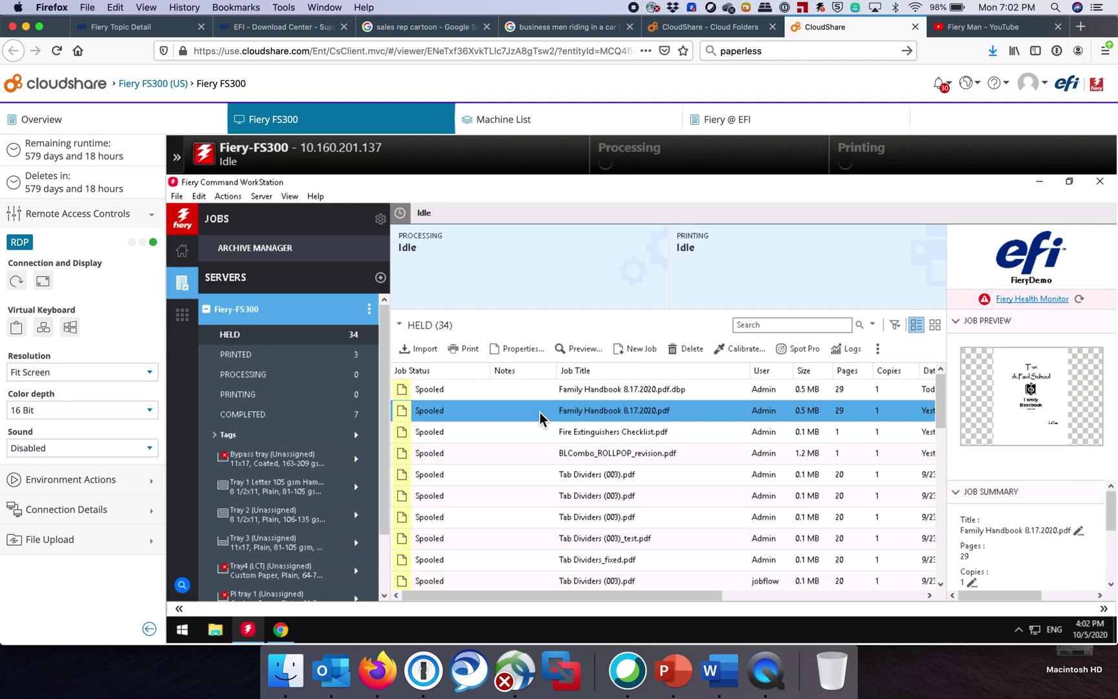
{"action": "right_click", "coordinate": [540, 412]}
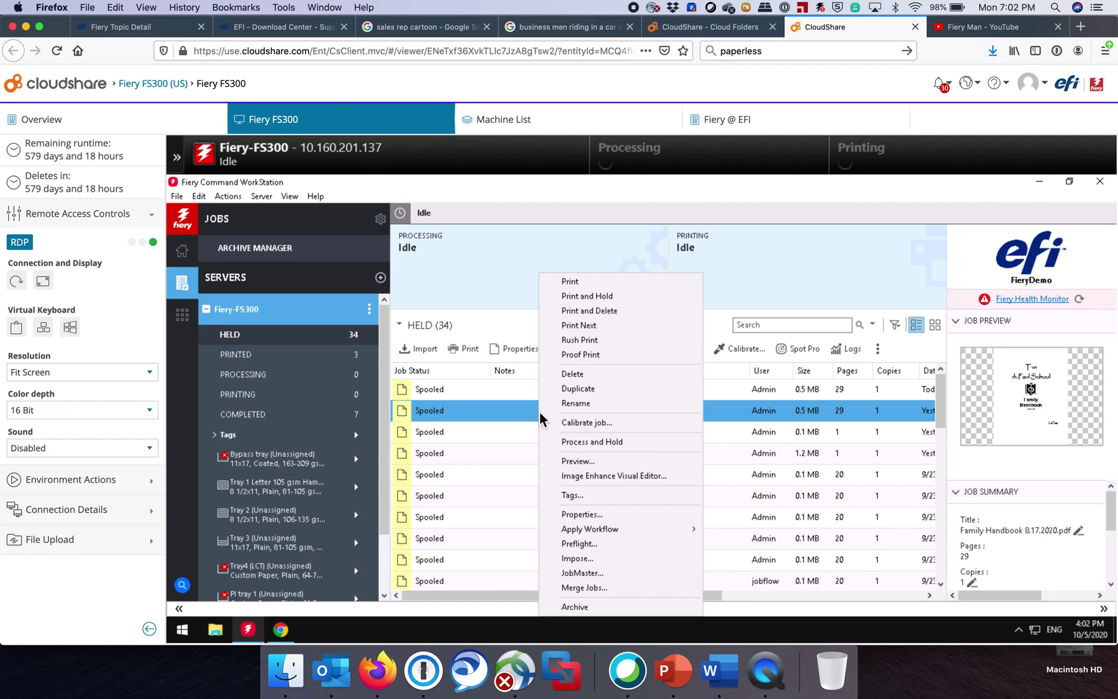
{"action": "left_click", "coordinate": [580, 559]}
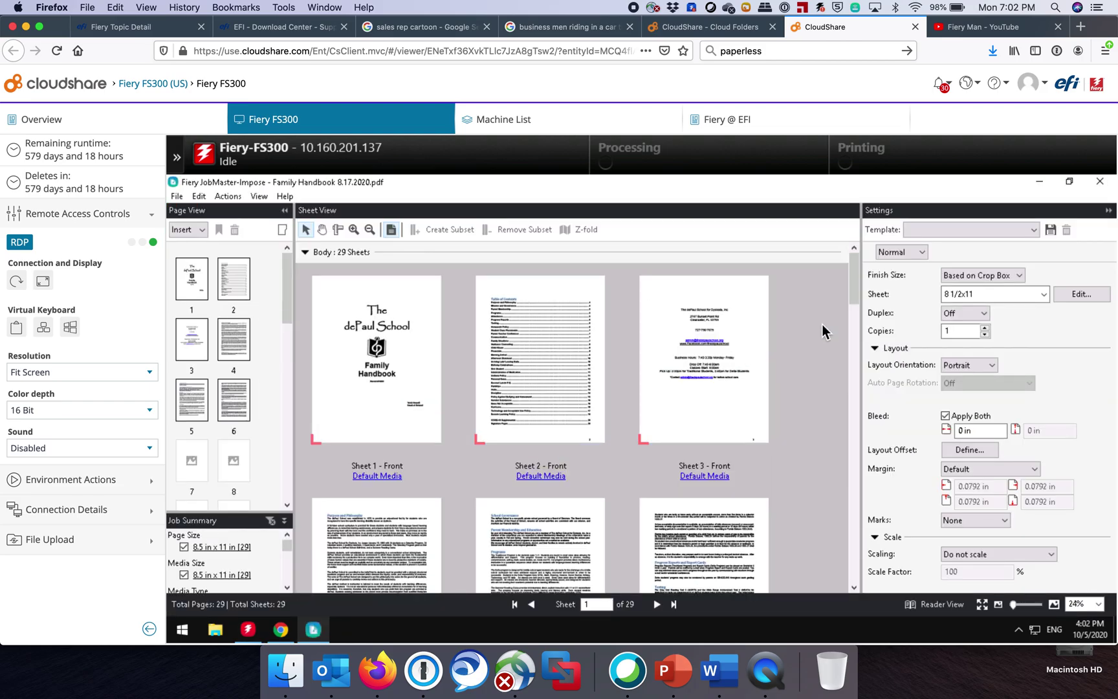
- Choose a Booklet layout with Nested Saddle binding, 11x17 sheets and Landscape orientation
{"action": "left_click", "coordinate": [922, 253]}
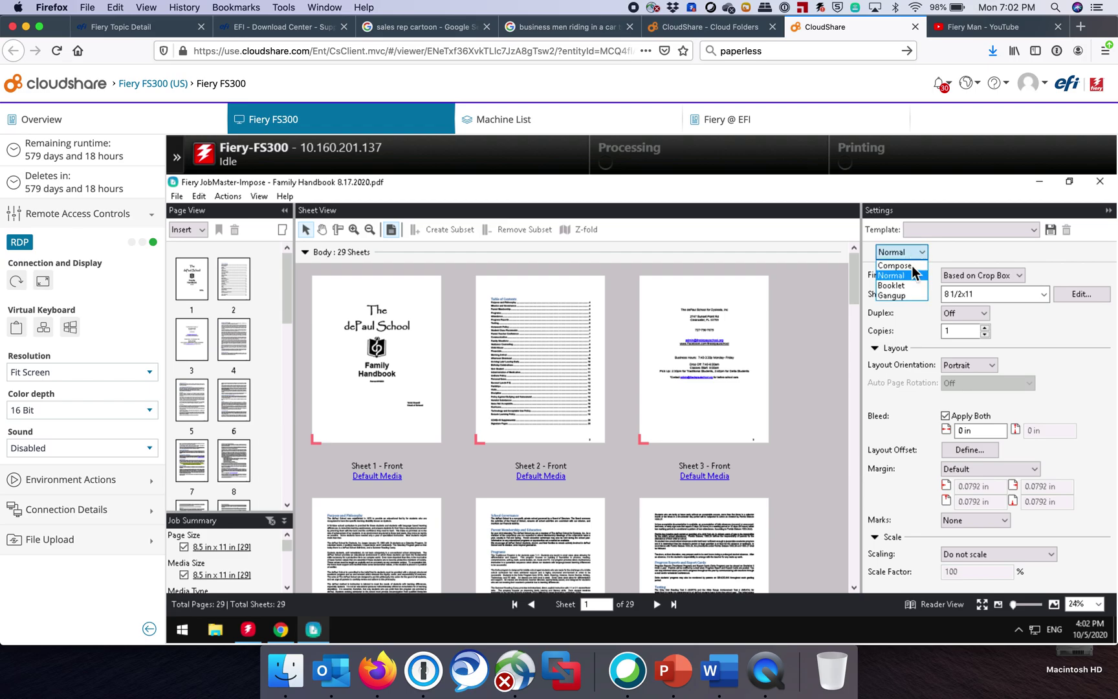
{"action": "left_click", "coordinate": [901, 285]}
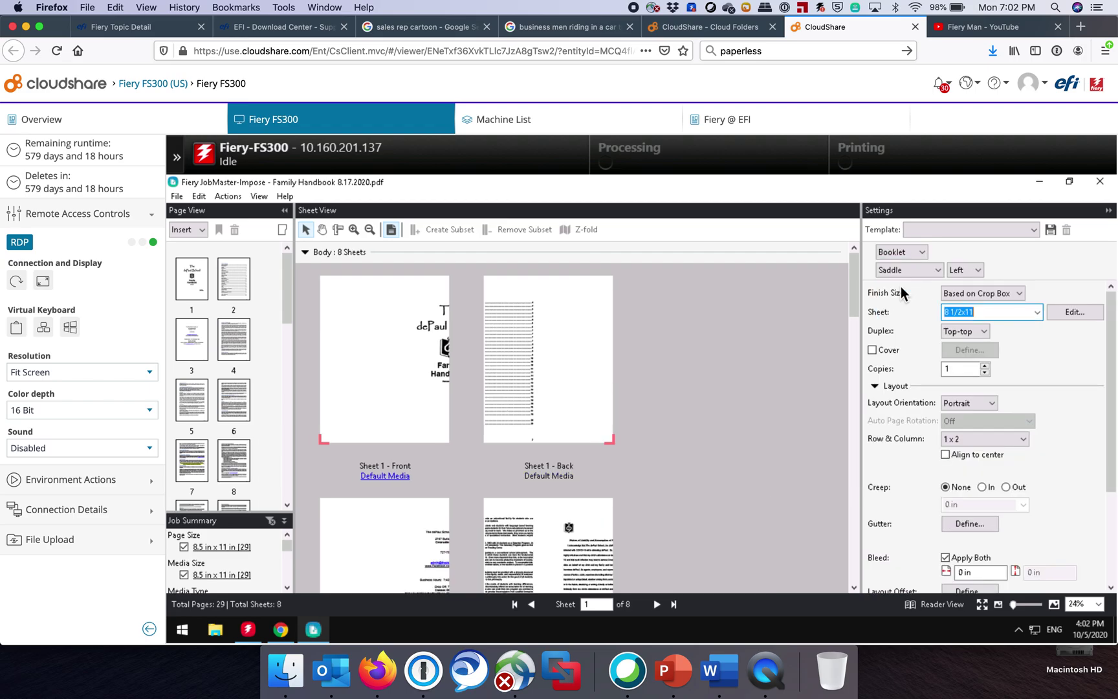
{"action": "left_click", "coordinate": [936, 270]}
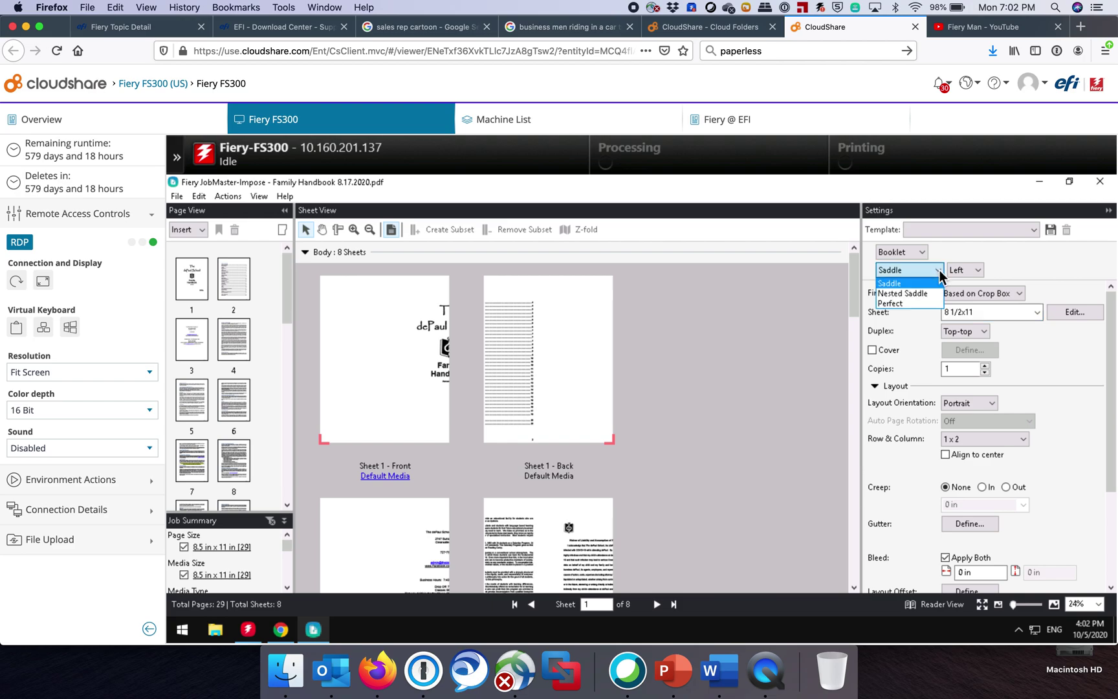
{"action": "left_click", "coordinate": [913, 294]}
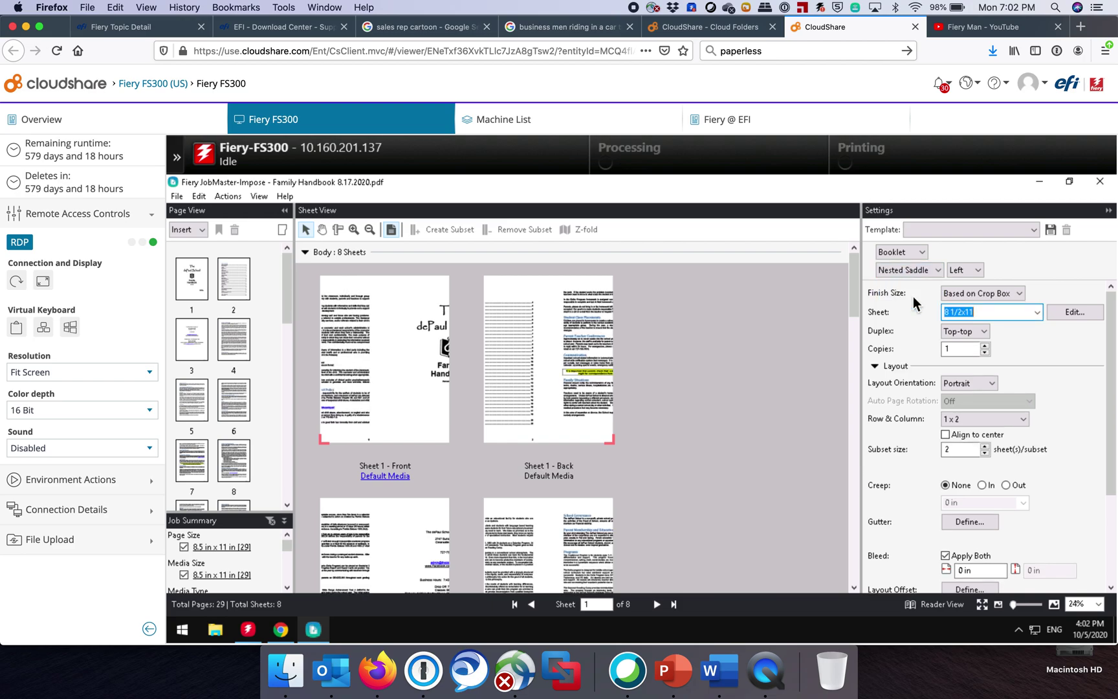
{"action": "left_click", "coordinate": [966, 310]}
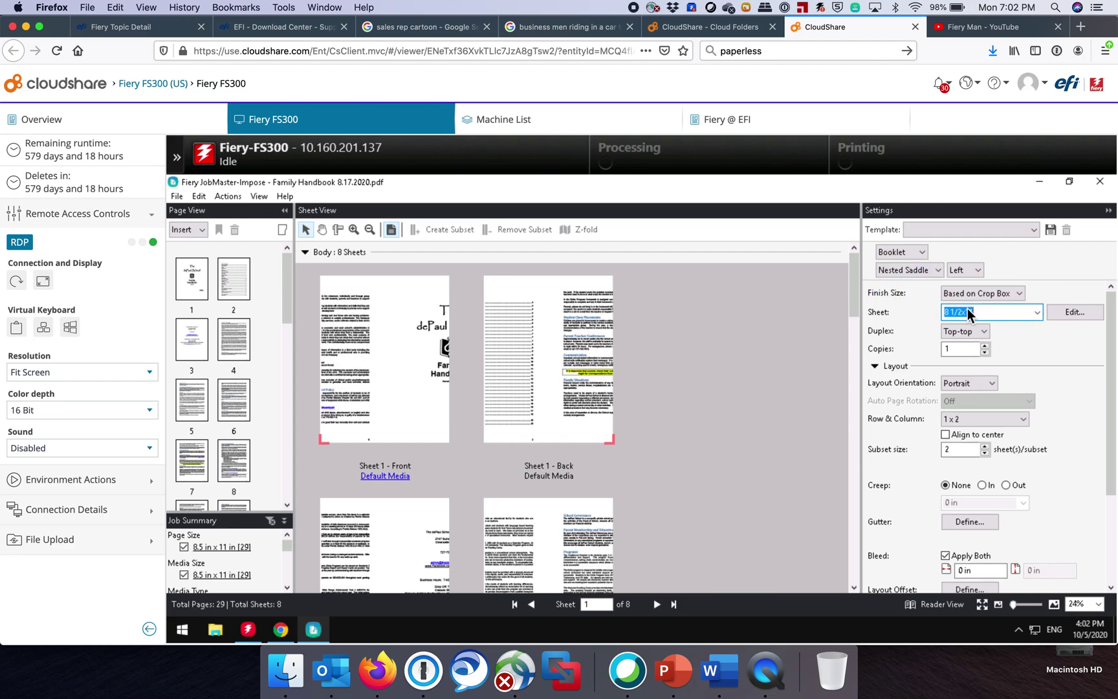
{"action": "left_click", "coordinate": [1037, 312]}
{"action": "left_click", "coordinate": [993, 329]}
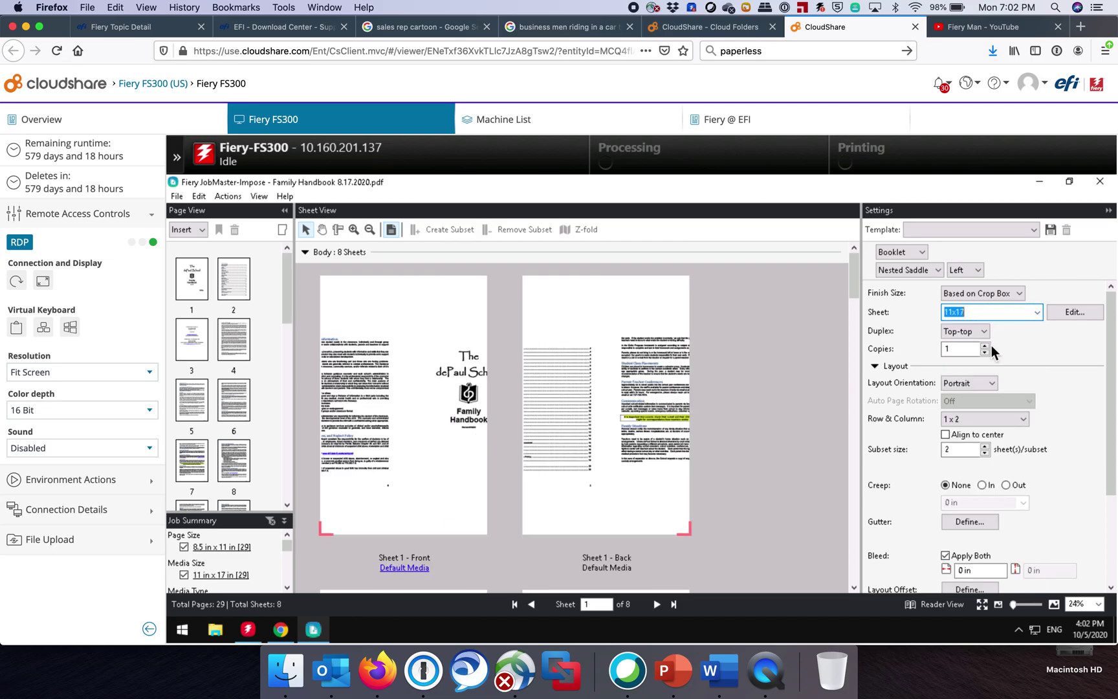
{"action": "left_click", "coordinate": [989, 383]}
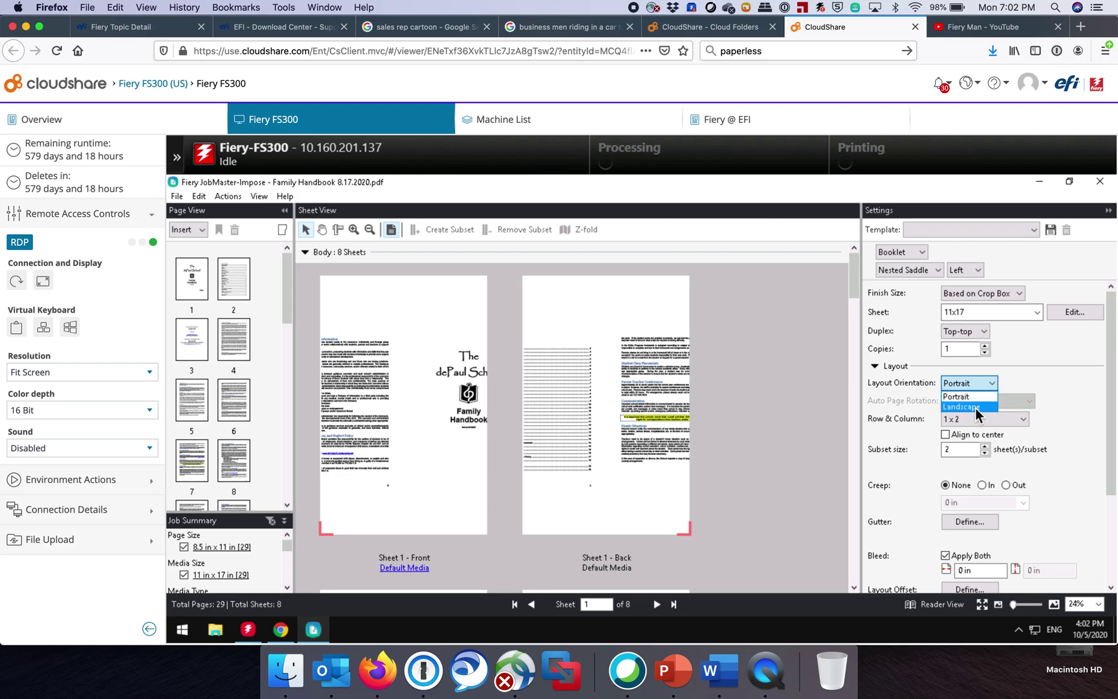
{"action": "left_click", "coordinate": [975, 407]}
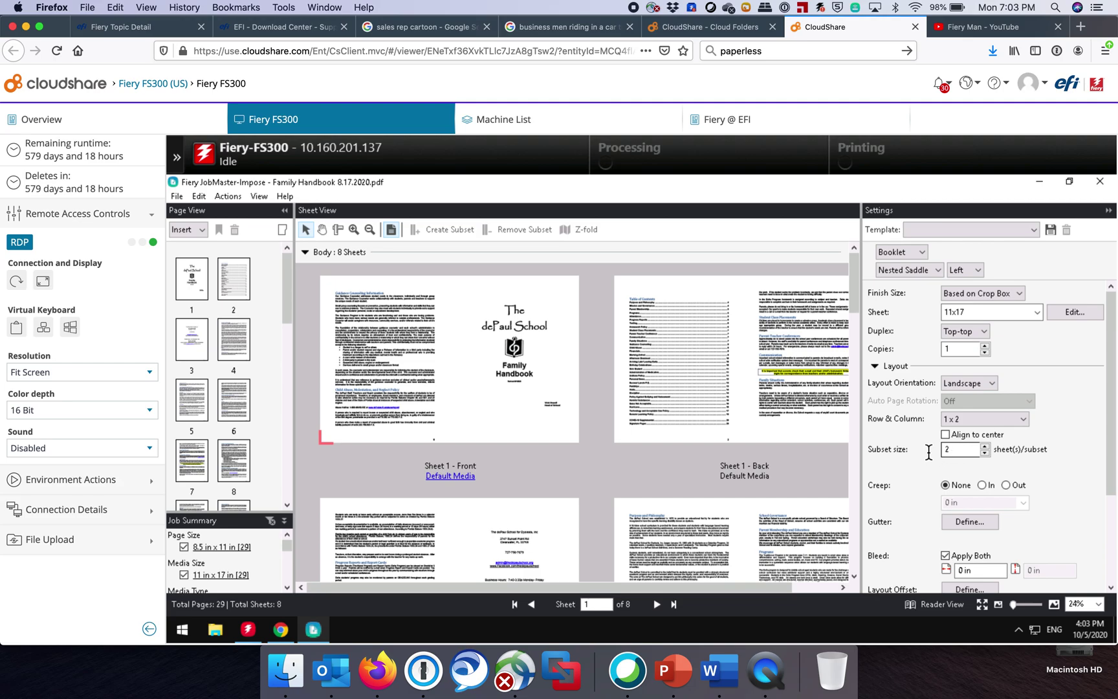
- Delete page 29 so the handbook has 28 pages
{"action": "left_click", "coordinate": [743, 401]}
{"action": "left_click_drag", "start_coordinate": [287, 312], "coordinate": [285, 457]}
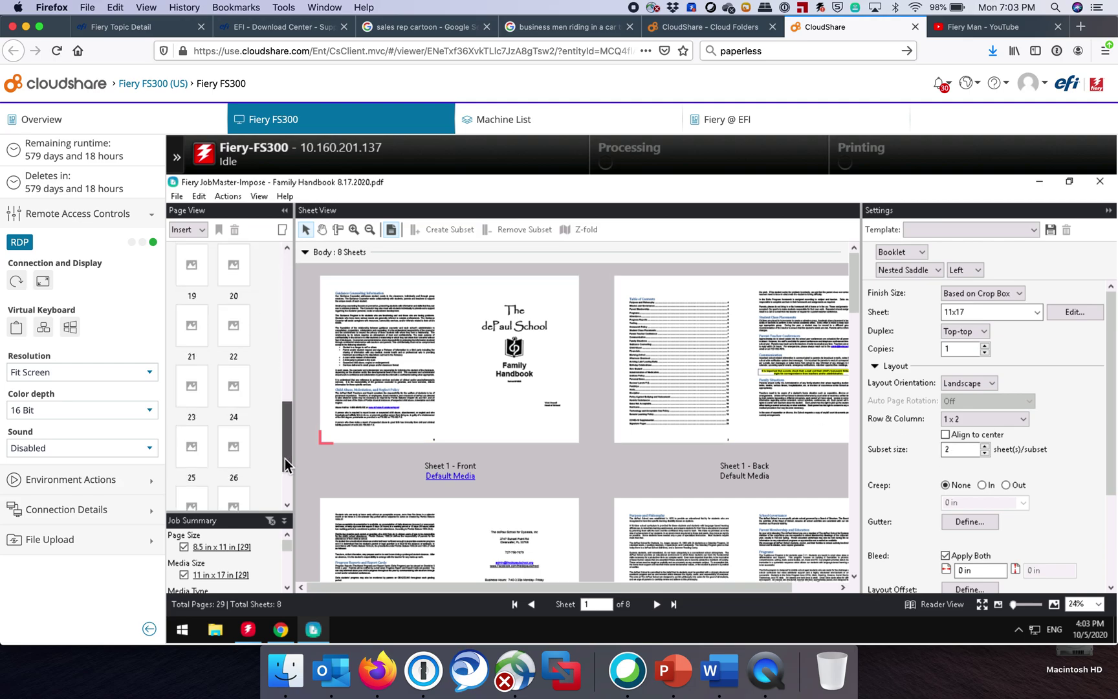
{"action": "left_click", "coordinate": [196, 474]}
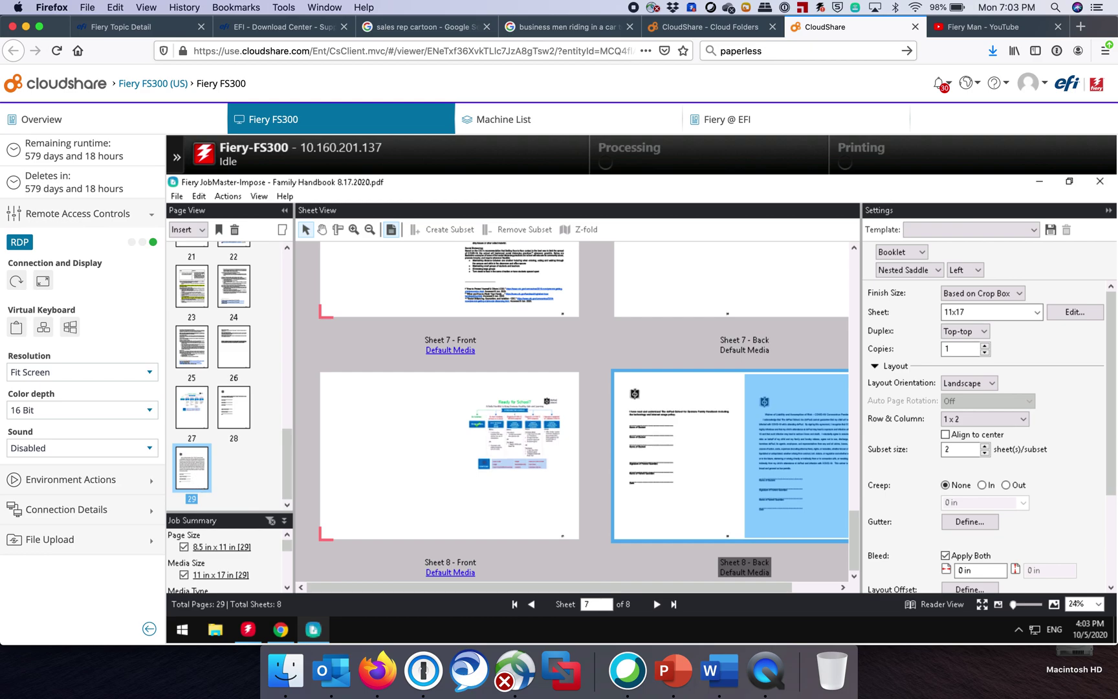
{"action": "double_click", "coordinate": [187, 469]}
{"action": "right_click", "coordinate": [184, 469]}
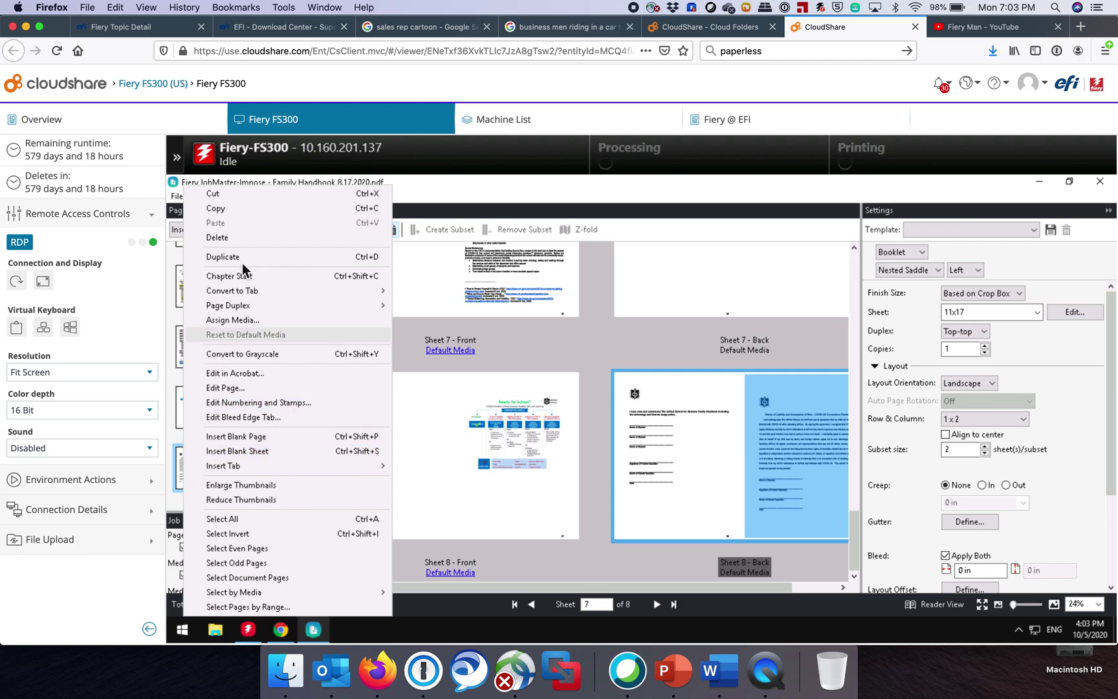
{"action": "left_click", "coordinate": [243, 240]}
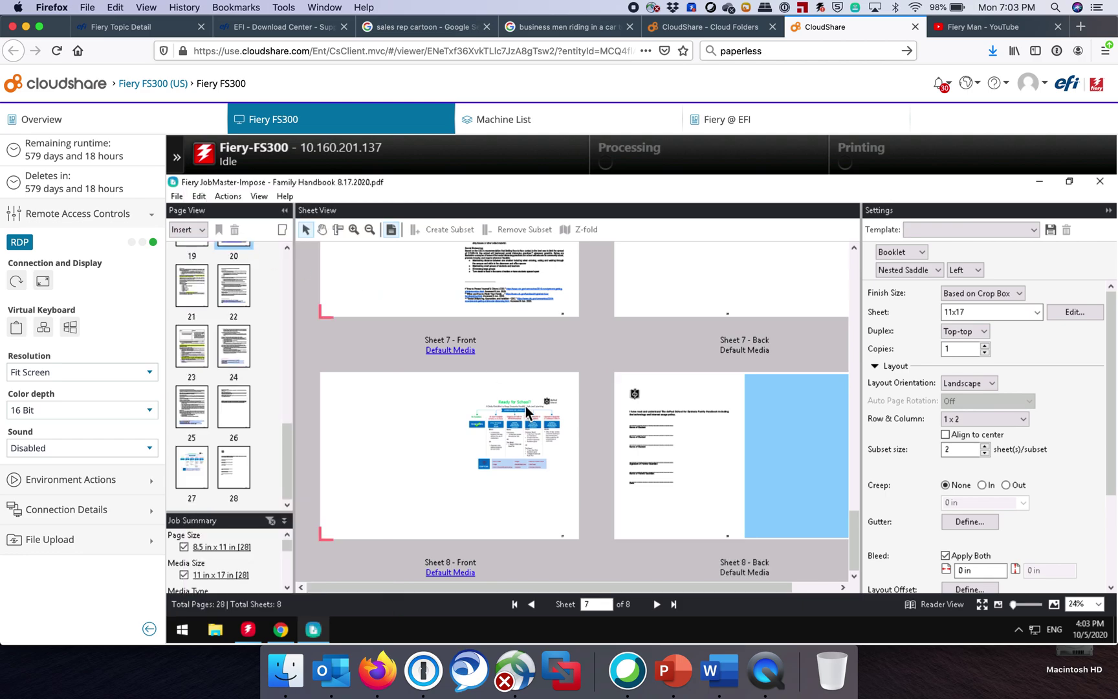
- Step the subset size up to 4 and back down to 2
{"action": "left_click", "coordinate": [985, 445]}
{"action": "left_click", "coordinate": [985, 446]}
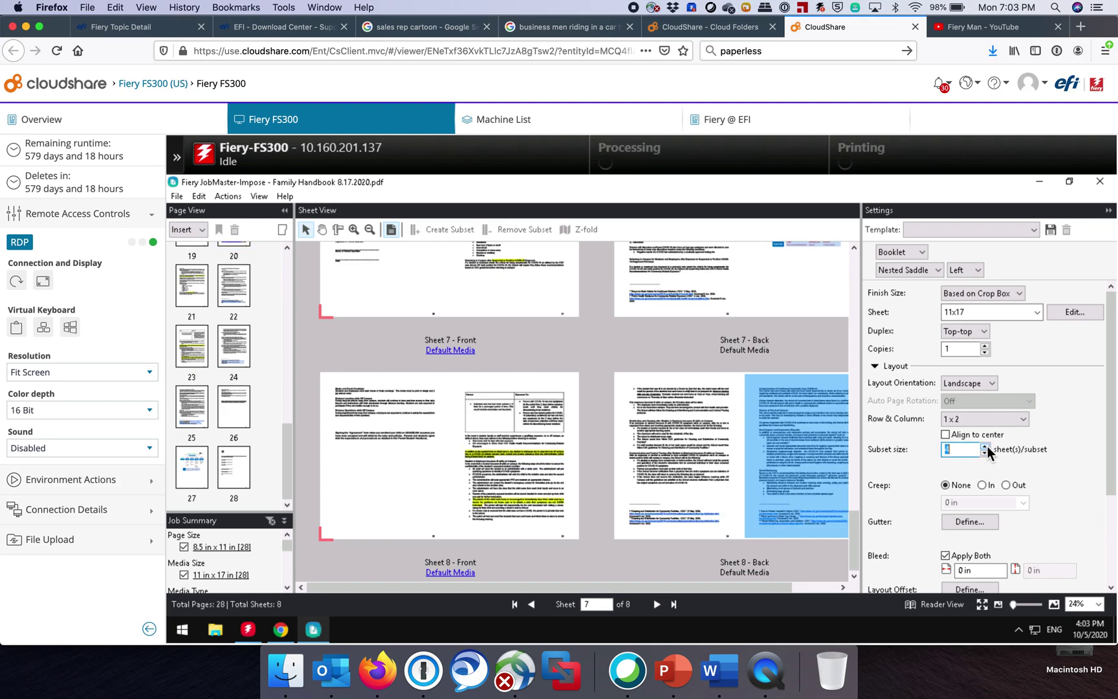
{"action": "left_click", "coordinate": [984, 453]}
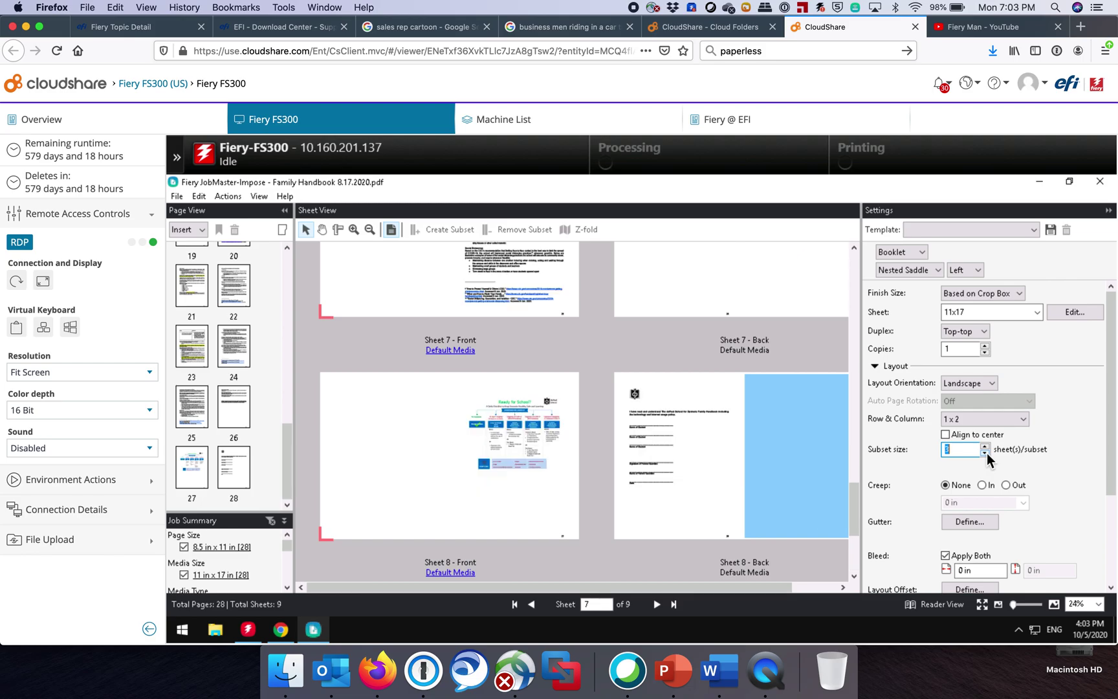
{"action": "left_click", "coordinate": [984, 453]}
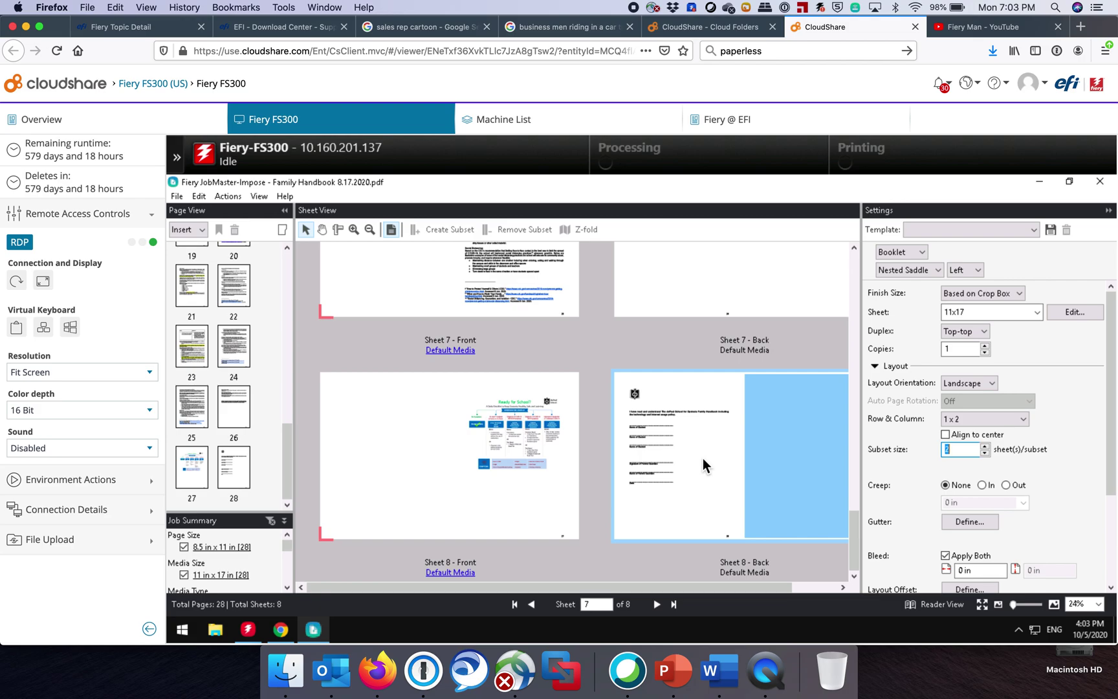
- Save the imposed job to Held as Family Handbook 8.17.2020.pdf.dbp and select it
{"action": "left_click", "coordinate": [1100, 185]}
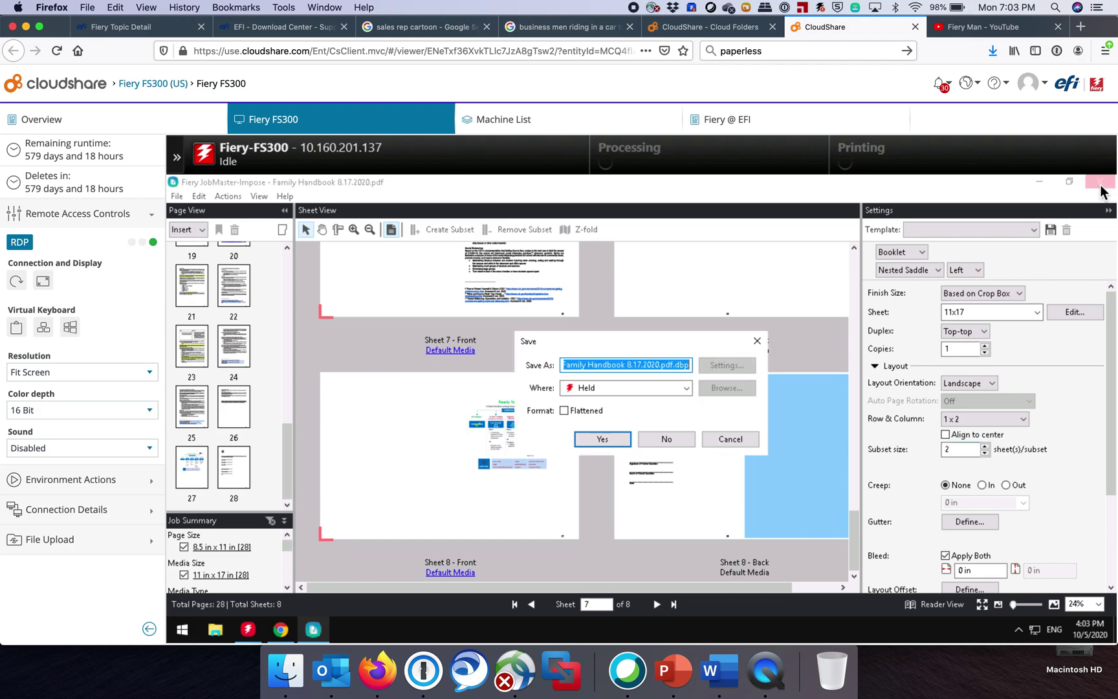
{"action": "left_click", "coordinate": [605, 437]}
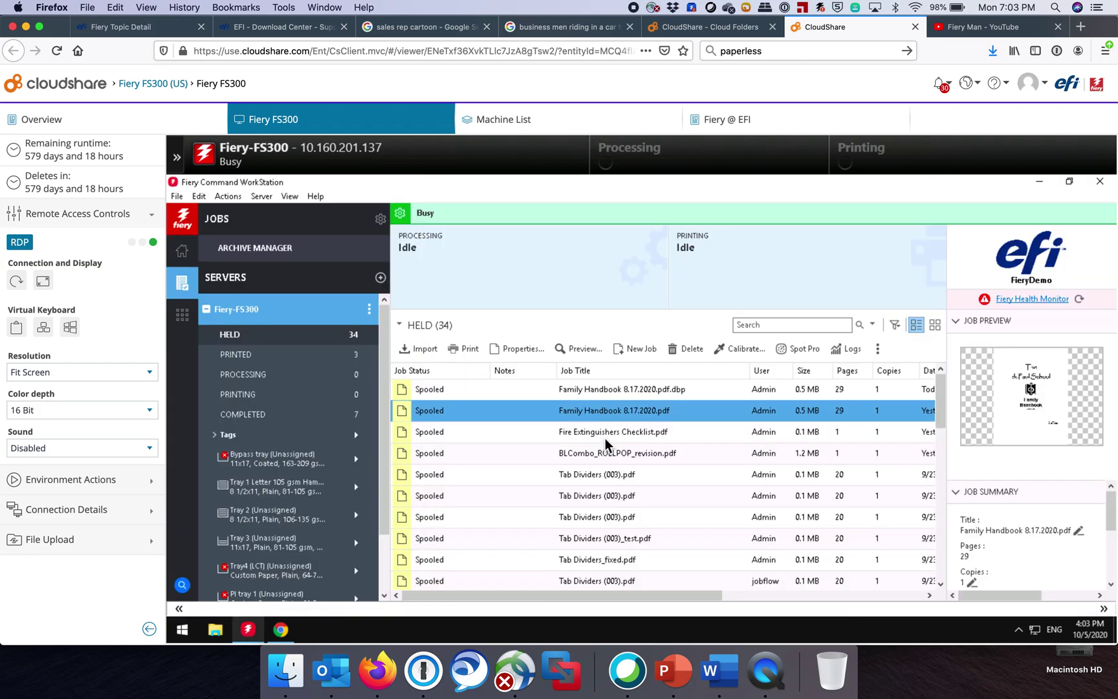
{"action": "left_click", "coordinate": [603, 390]}
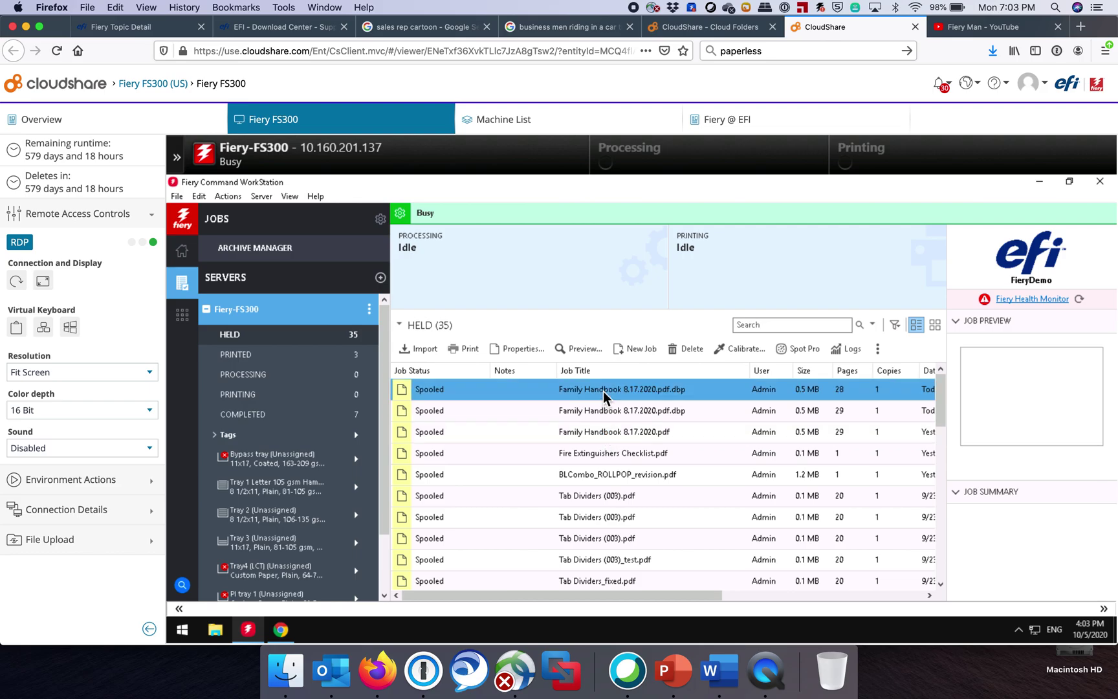
- In the .dbp job's Properties, set Fold to Multi half fold and Stapling to Center
{"action": "right_click", "coordinate": [603, 390]}
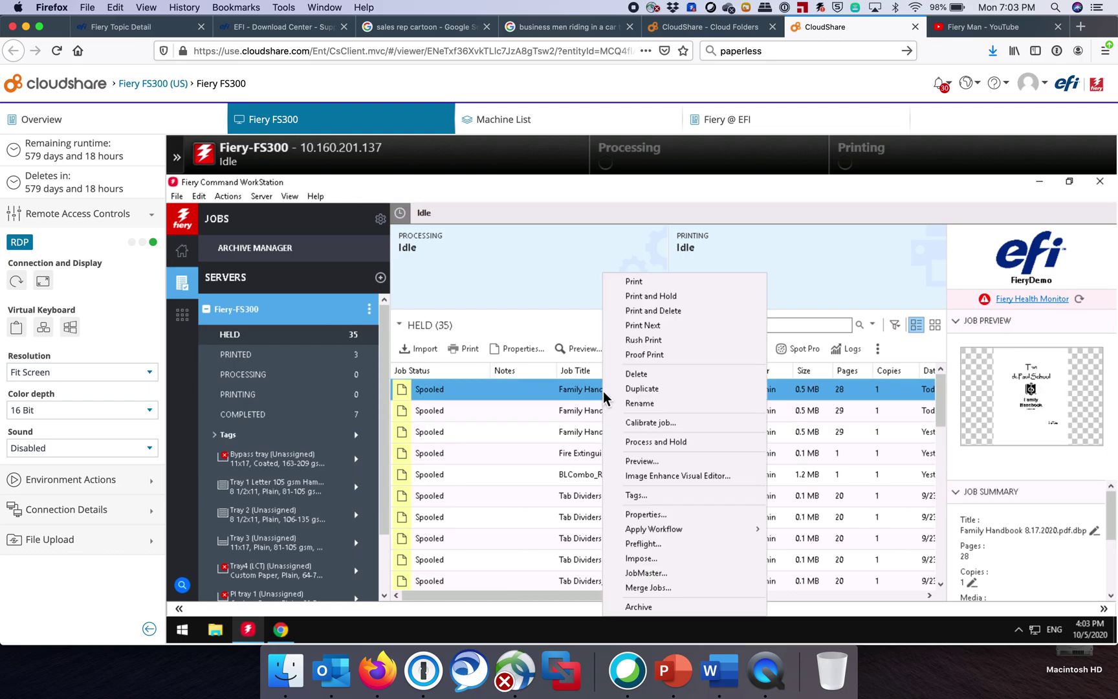
{"action": "left_click", "coordinate": [634, 515]}
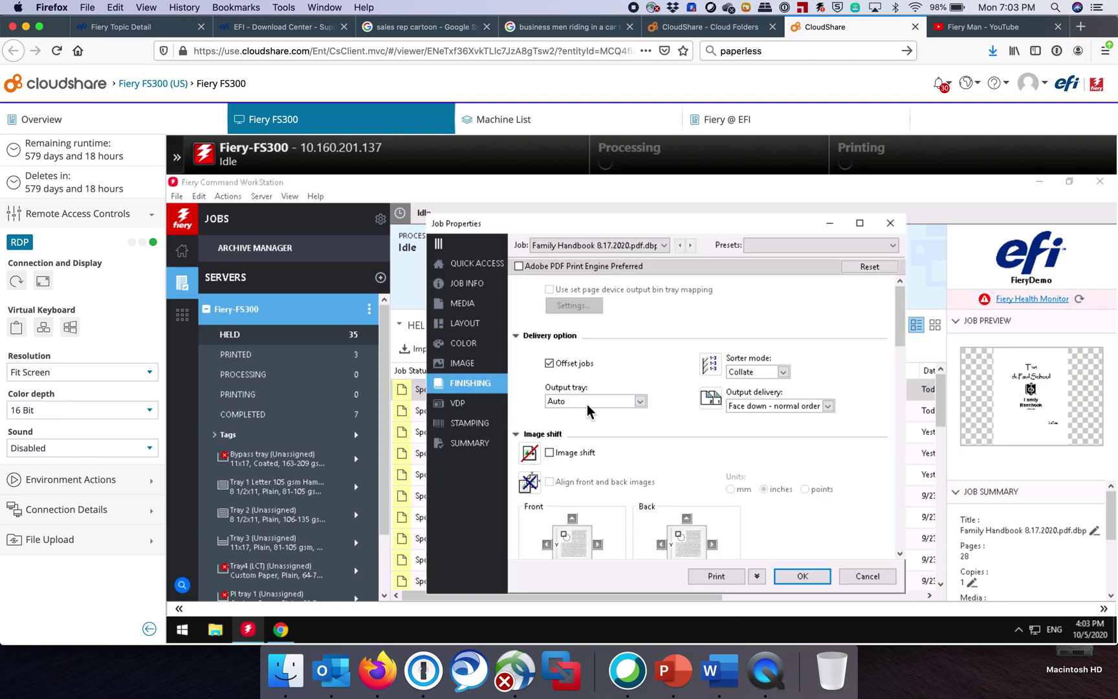
{"action": "scroll", "coordinate": [754, 486], "scroll_direction": "down", "scroll_amount": 5}
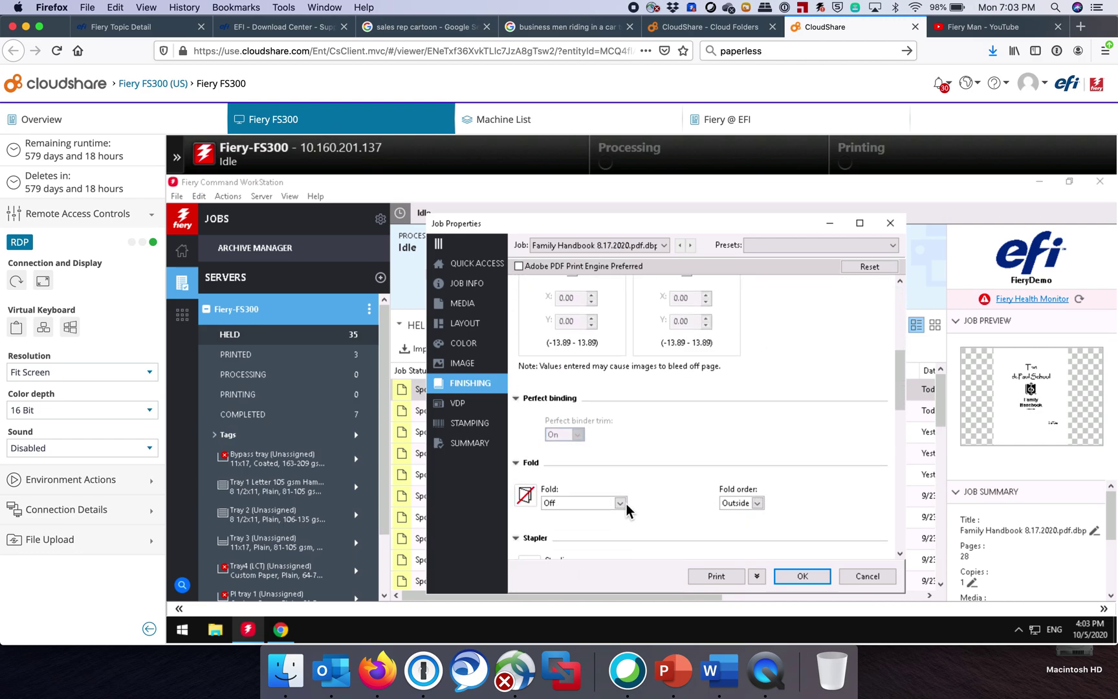
{"action": "left_click", "coordinate": [625, 503]}
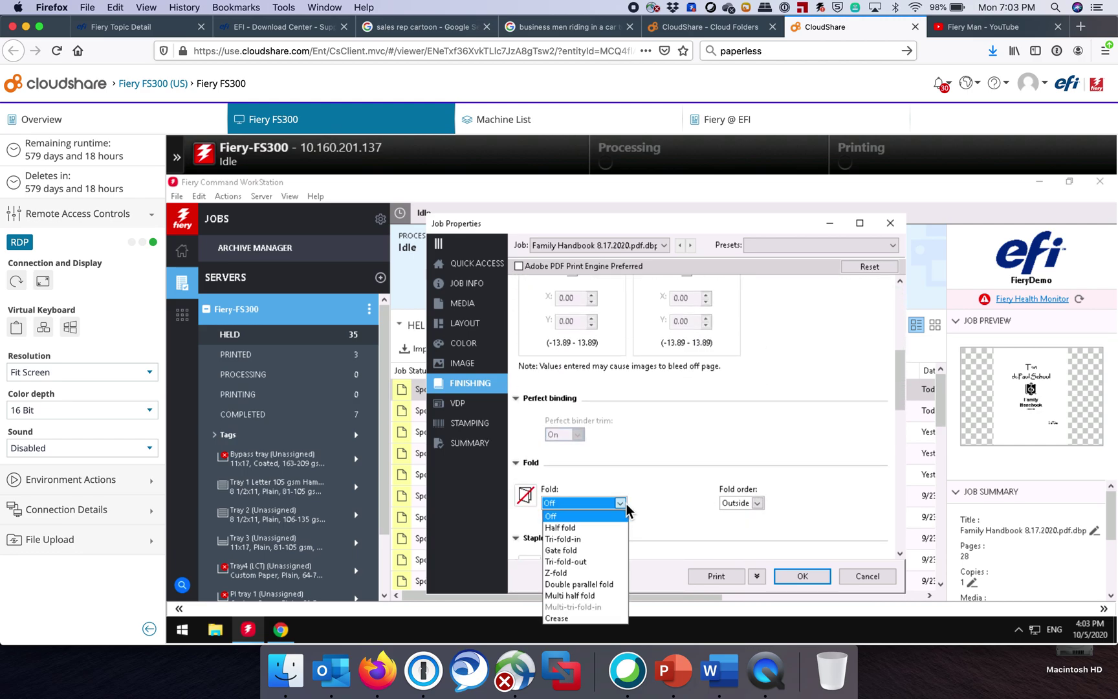
{"action": "left_click", "coordinate": [585, 595]}
{"action": "scroll", "coordinate": [626, 530], "scroll_direction": "down", "scroll_amount": 3}
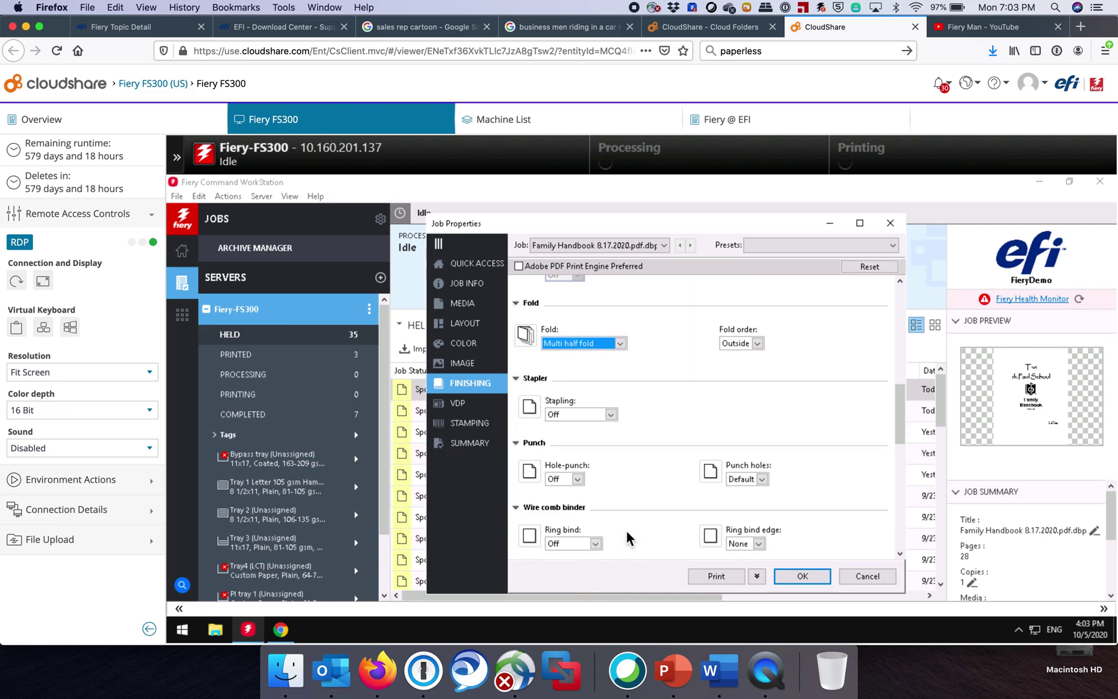
{"action": "left_click", "coordinate": [613, 414]}
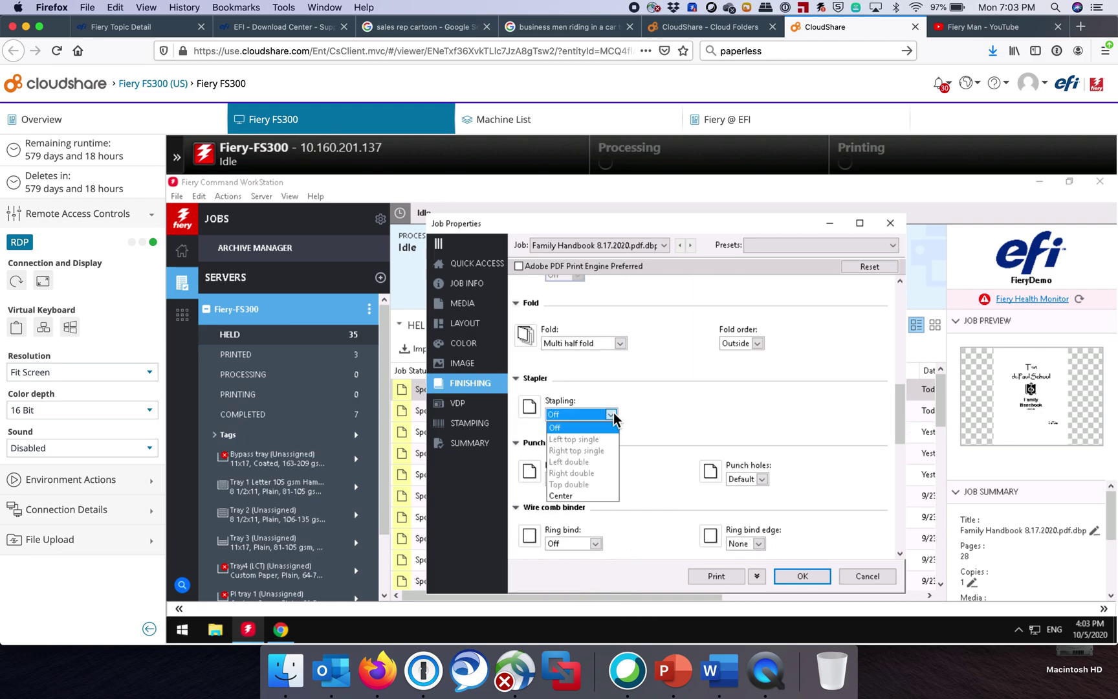
{"action": "left_click", "coordinate": [582, 495]}
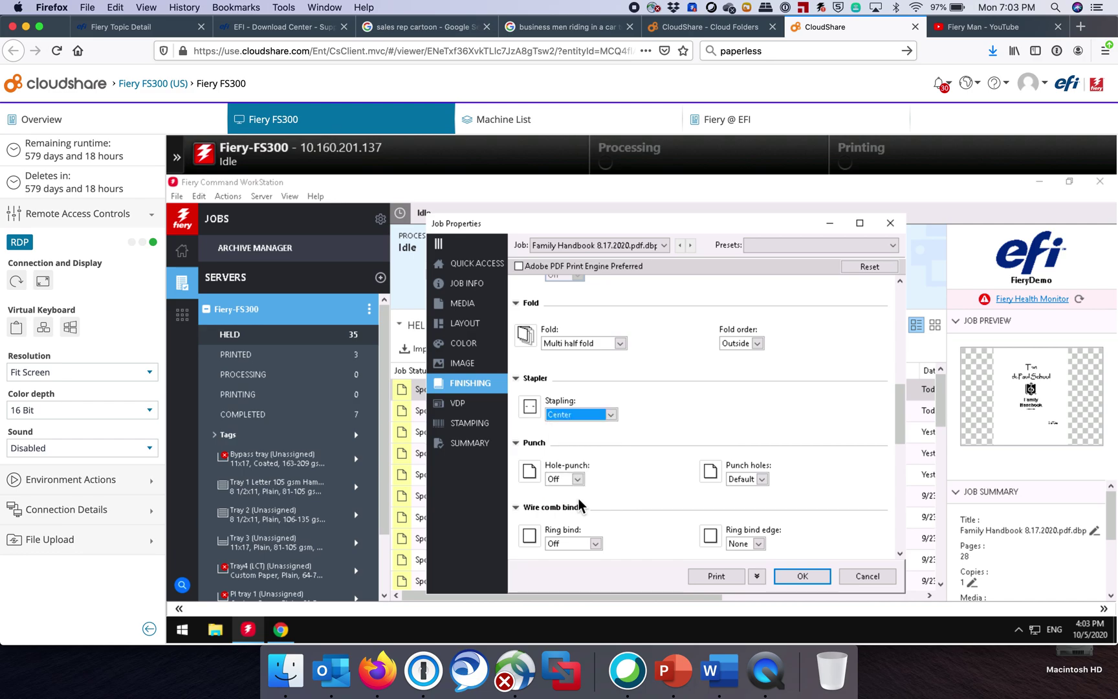
{"action": "left_click", "coordinate": [785, 576]}
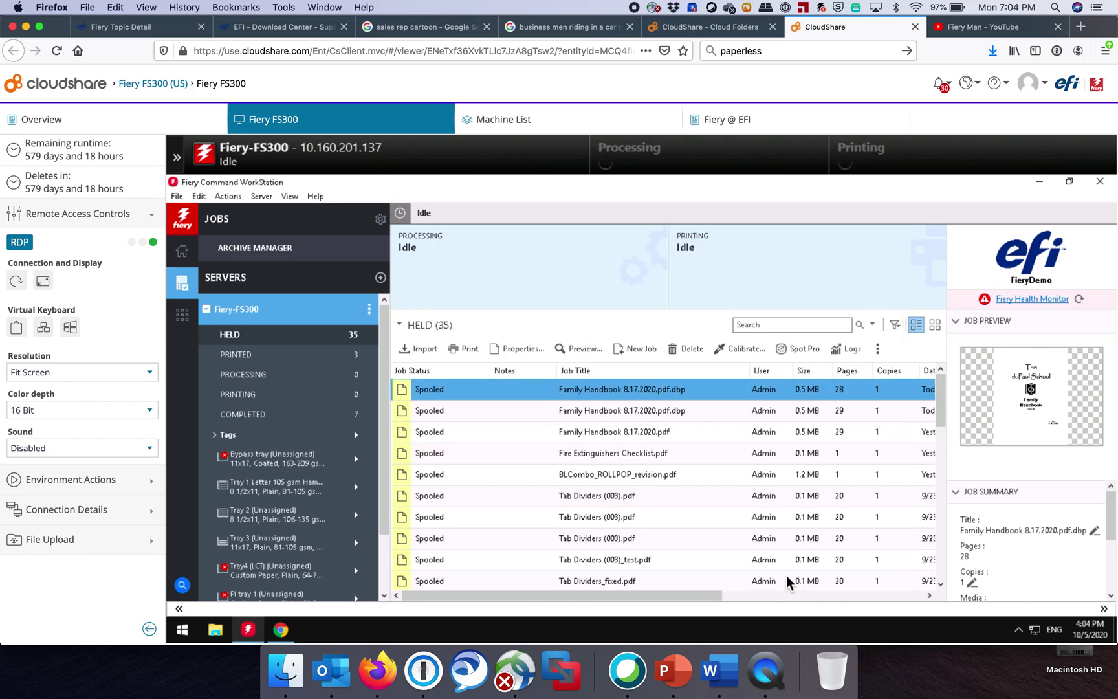